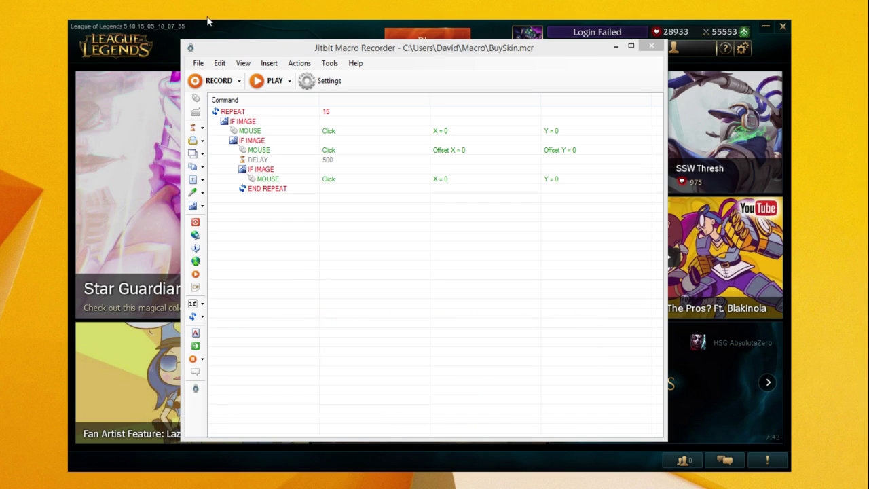
# Switch to the League of Legends client, open the store's Skins category and look through the list of unlockable skins
pyautogui.click(489, 31)
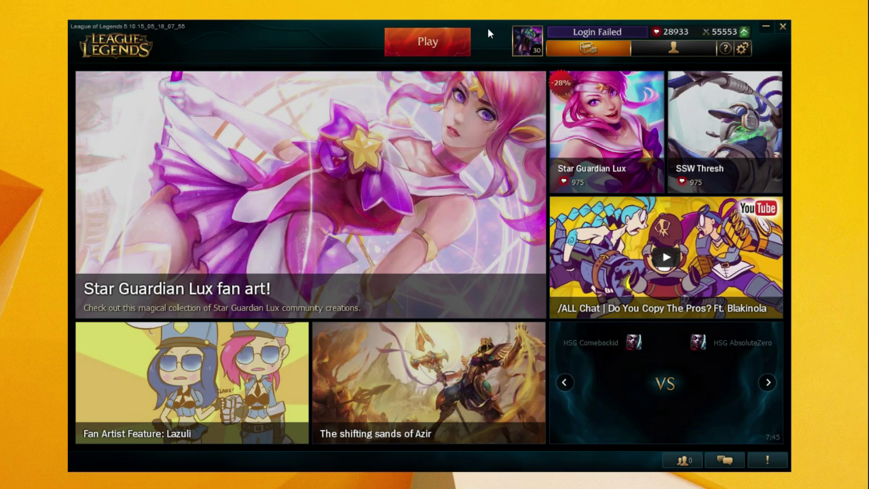
pyautogui.click(590, 53)
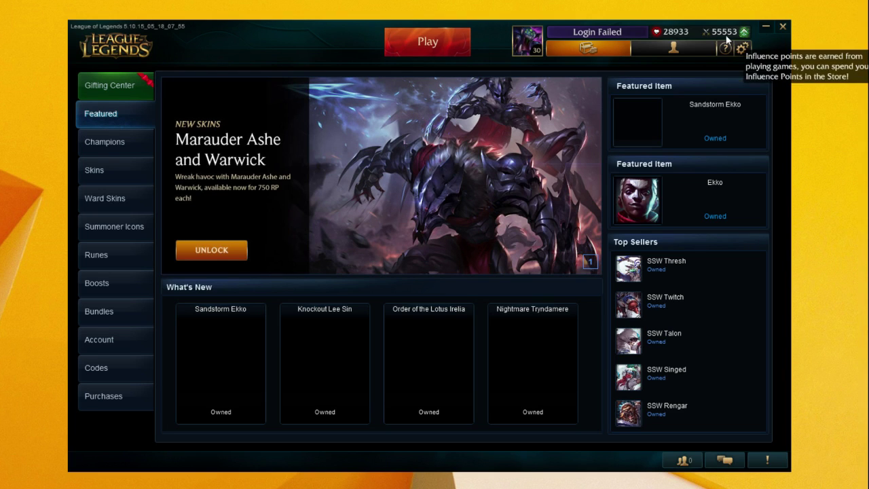
pyautogui.click(98, 173)
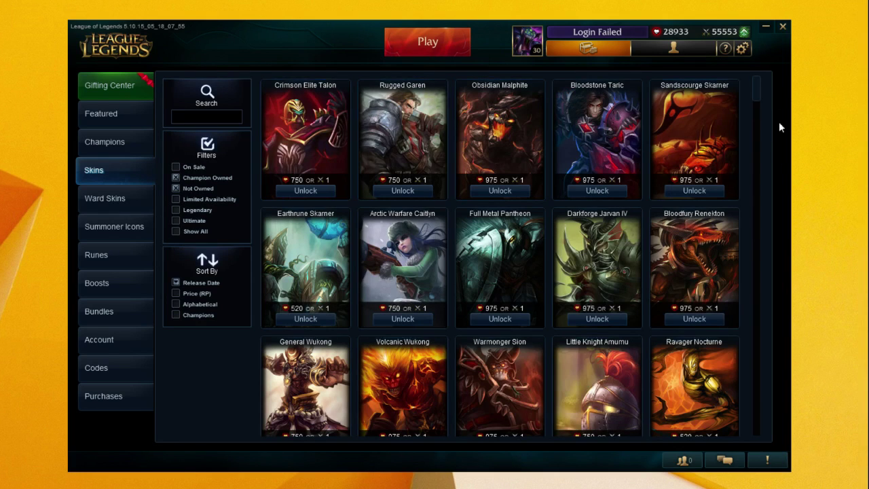
pyautogui.moveTo(756, 91); pyautogui.dragTo(743, 428)
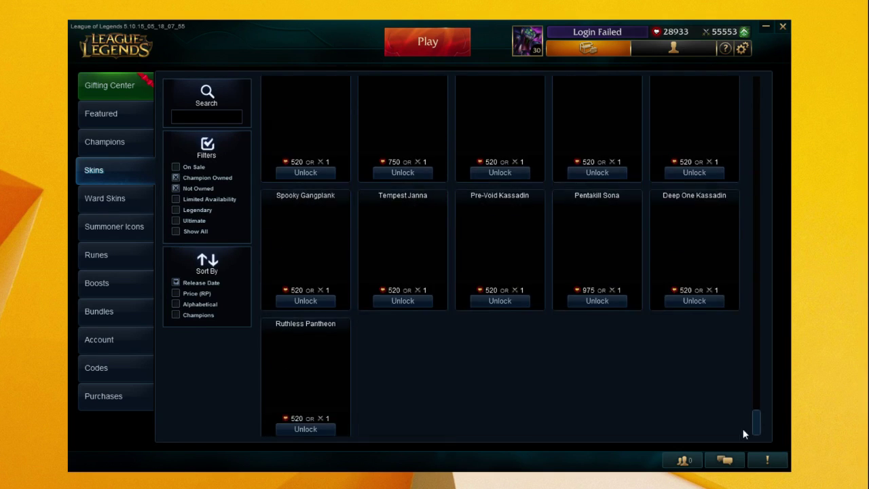
pyautogui.scroll(15, 745, 136)
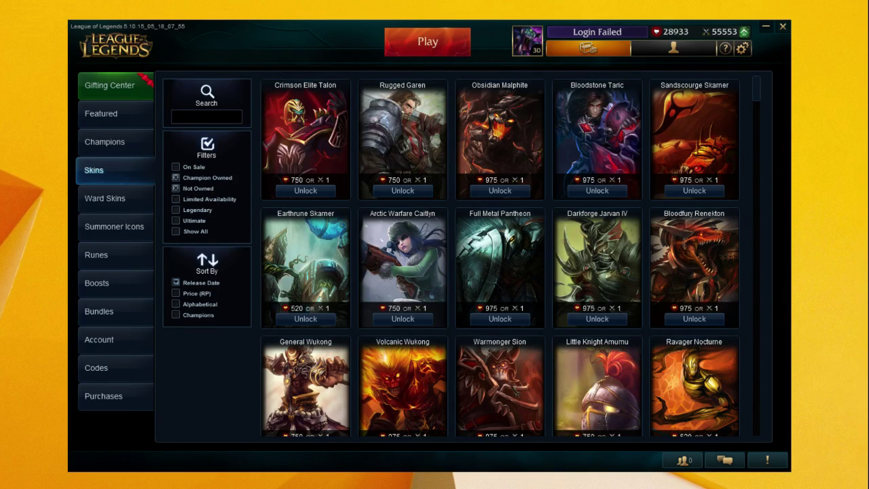
# Switch to Jitbit Macro Recorder and run the BuySkin macro on the skins list
pyautogui.hotkey('alt', 'Tab')
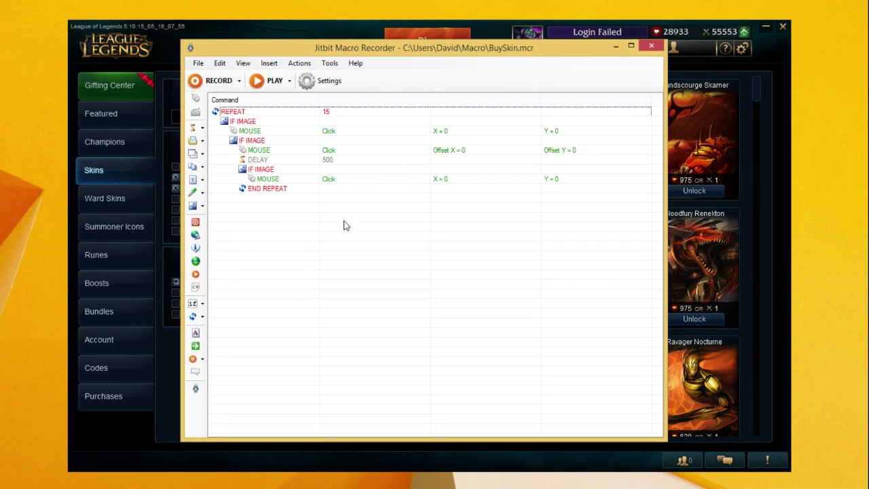
pyautogui.click(272, 81)
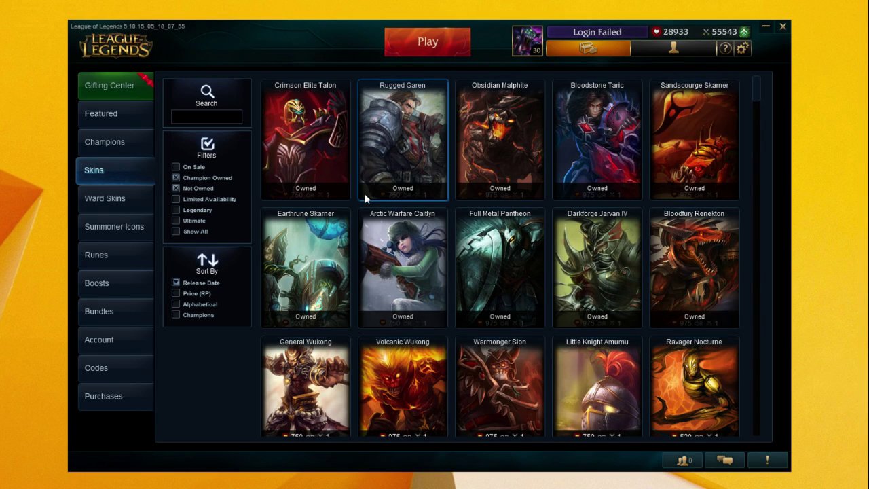
# Return to Jitbit Macro Recorder and start a new empty macro
pyautogui.hotkey('alt', 'Tab')
pyautogui.moveTo(288, 265); pyautogui.dragTo(219, 91)
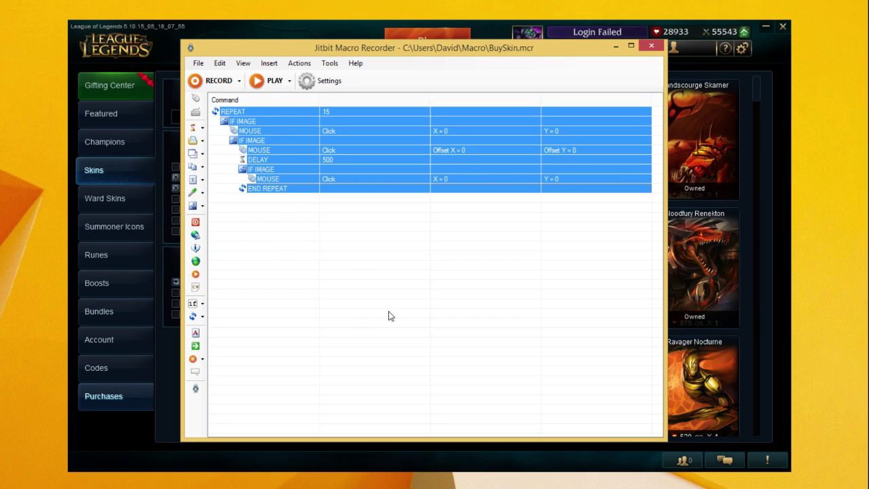
pyautogui.click(245, 253)
pyautogui.click(199, 63)
pyautogui.click(213, 74)
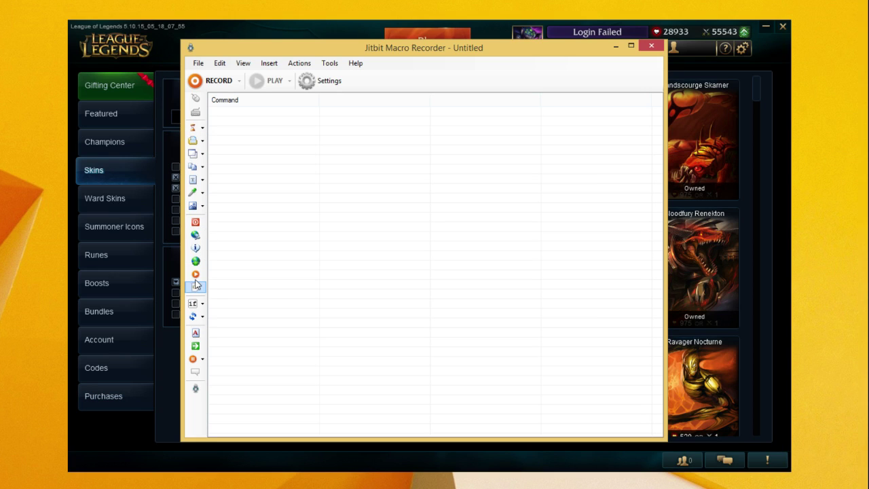
# Add an "IF Image found" statement and capture the Unlock button beneath a not-yet-owned skin in the store as its search image
pyautogui.moveTo(194, 317)
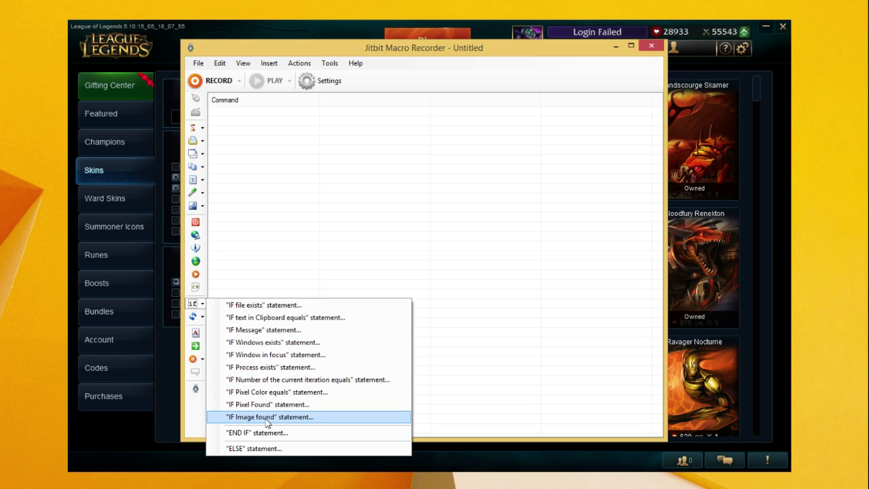
pyautogui.click(268, 417)
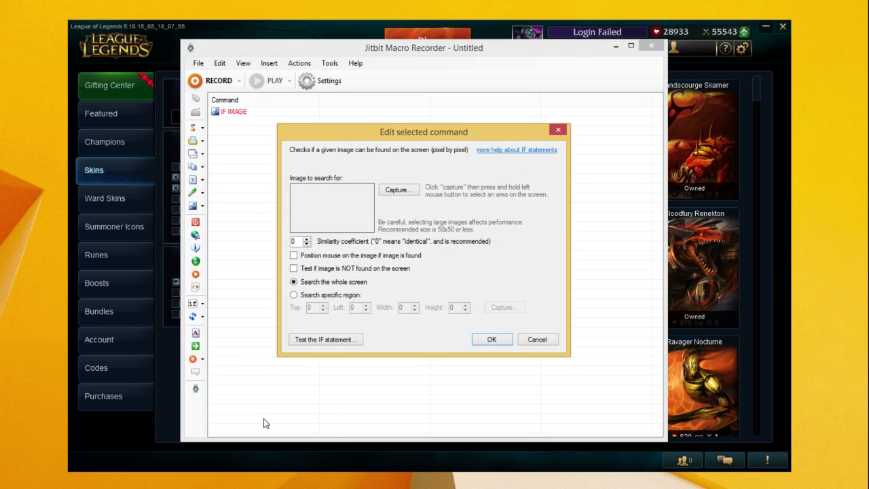
pyautogui.click(407, 188)
pyautogui.press('Escape')
pyautogui.moveTo(759, 93); pyautogui.dragTo(756, 102)
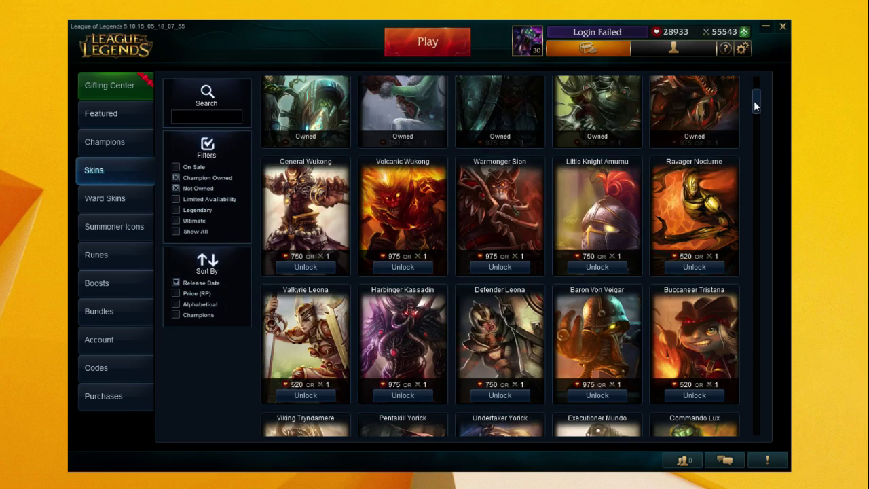
pyautogui.hotkey('alt', 'Tab')
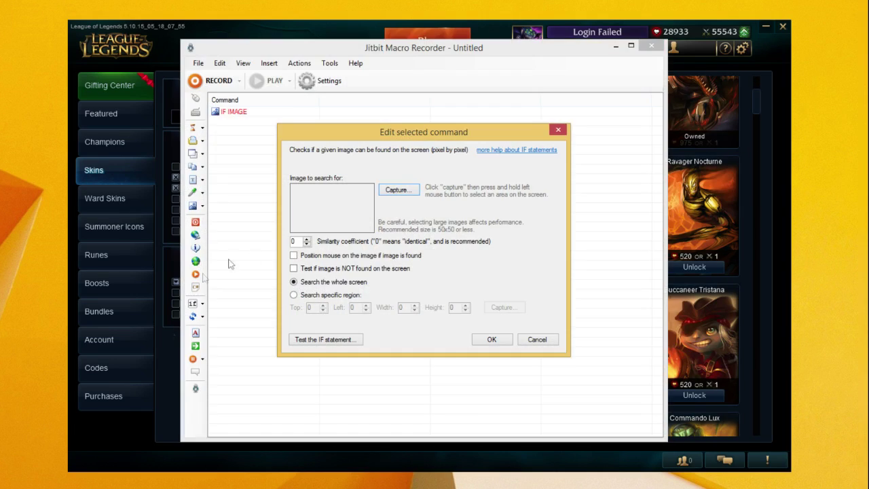
pyautogui.click(394, 188)
pyautogui.moveTo(375, 262); pyautogui.dragTo(430, 271)
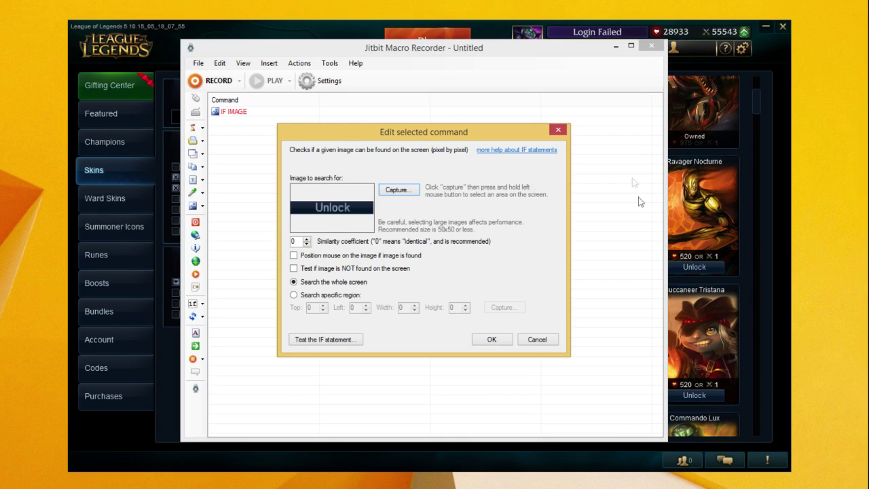
# Make the first image check position the mouse on the found image with a similarity coefficient of 10
pyautogui.click(294, 256)
pyautogui.write('10')
pyautogui.click(489, 339)
pyautogui.click(230, 139)
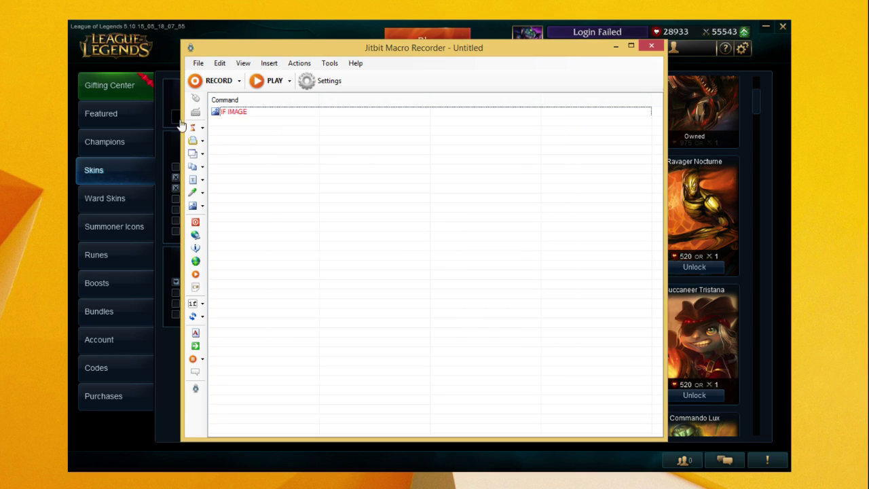
# Add a mouse Click command after the first image check that ignores coordinates and executes at the current position
pyautogui.click(235, 113)
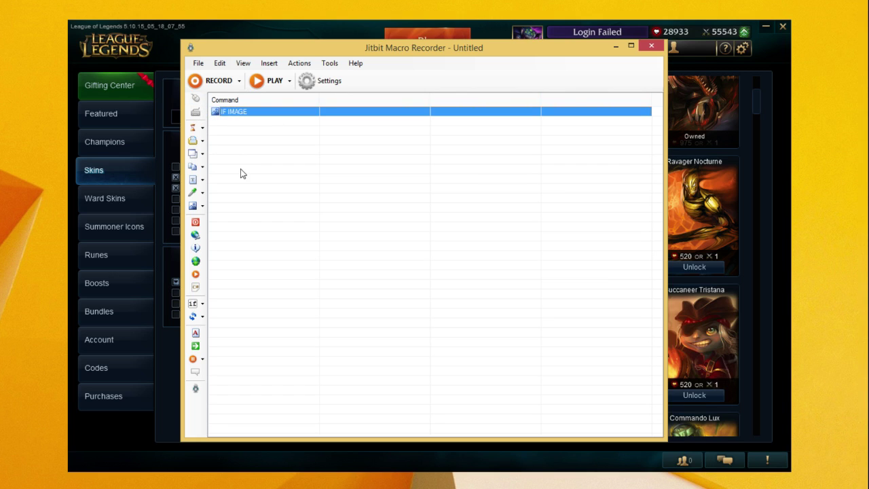
pyautogui.click(195, 99)
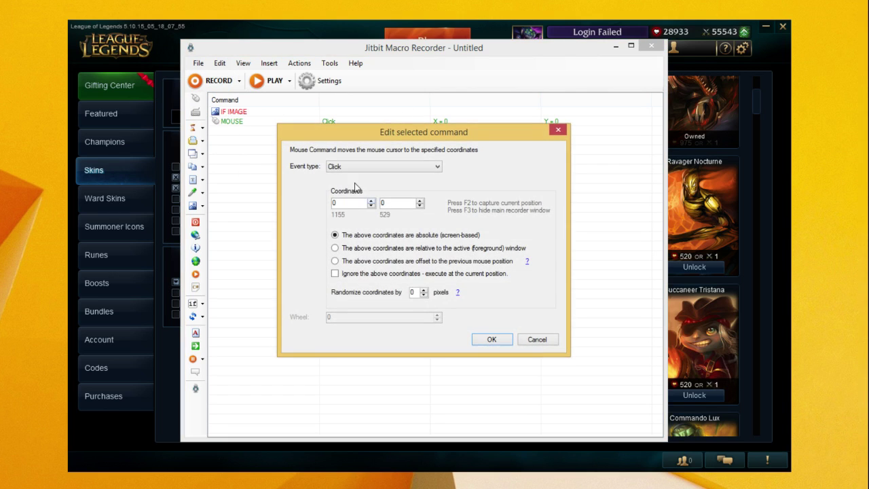
pyautogui.click(350, 274)
pyautogui.click(494, 339)
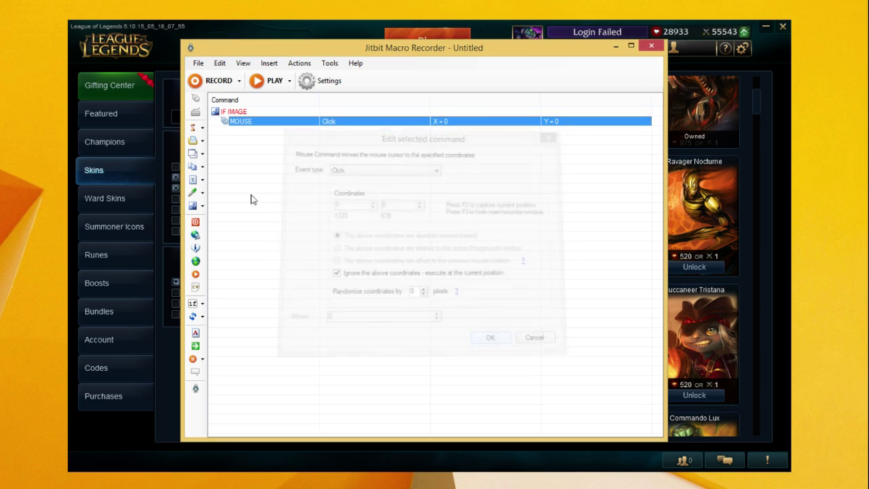
pyautogui.click(268, 147)
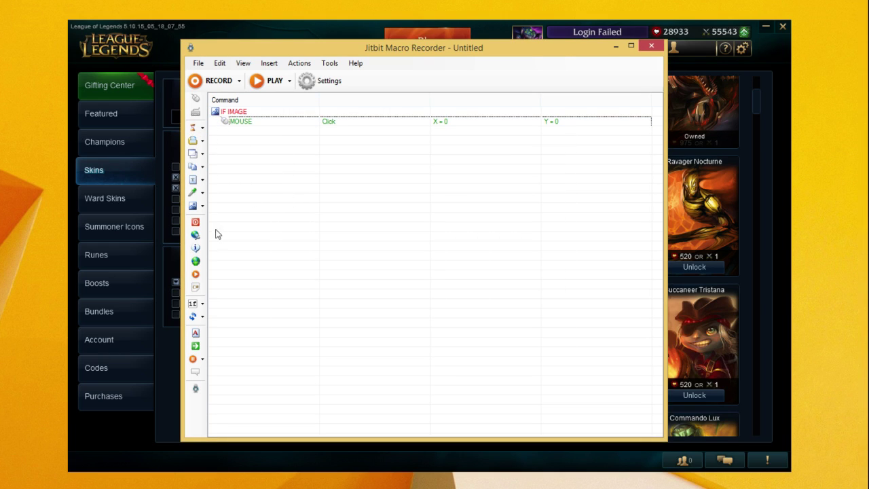
# Run the two-command macro on the store's skins list to open a skin's purchase dialog
pyautogui.click(200, 318)
pyautogui.click(232, 293)
pyautogui.click(777, 119)
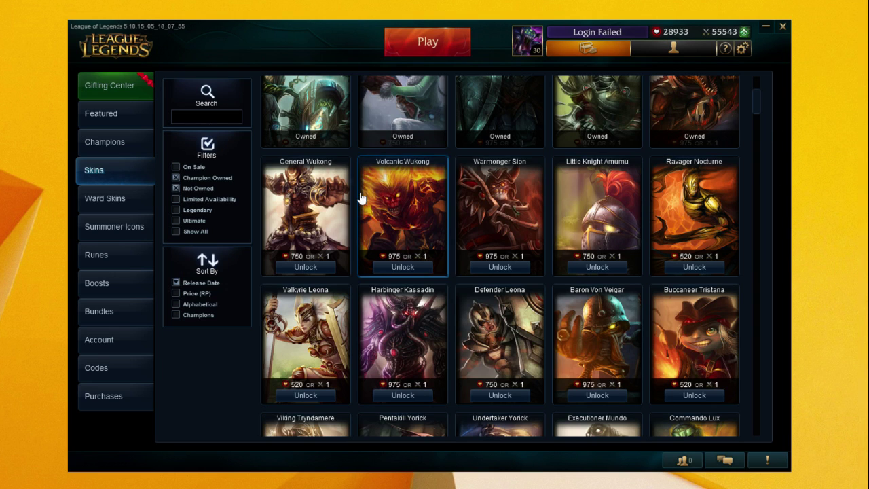
pyautogui.hotkey('alt', 'Tab')
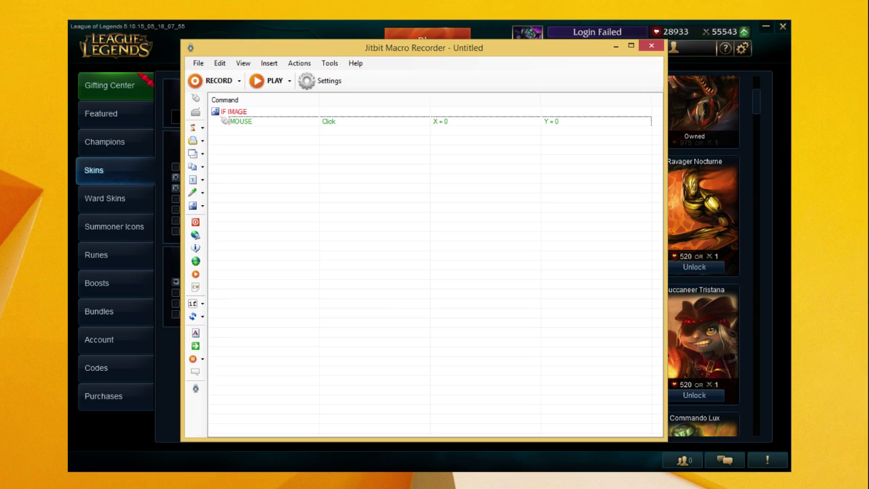
pyautogui.hotkey('ctrl', 'p')
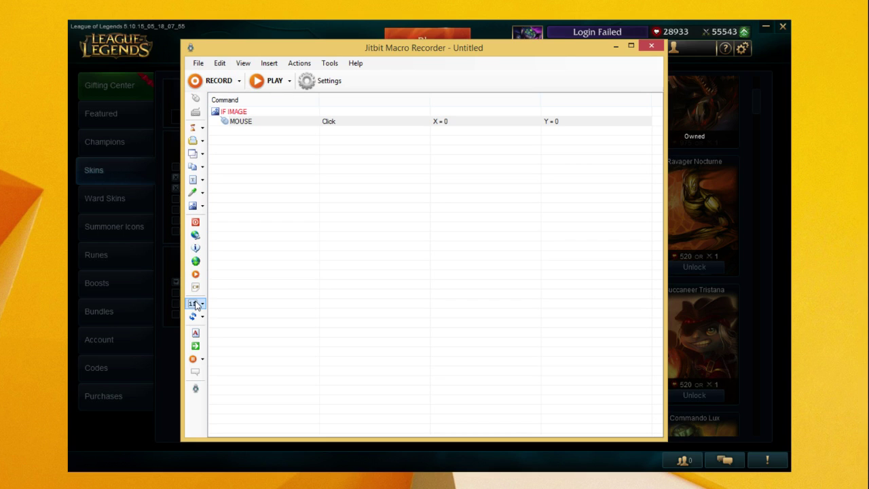
# Add a second "IF Image found" statement and capture the Influence Points Unlock button in the Purchase Item dialog
pyautogui.click(197, 305)
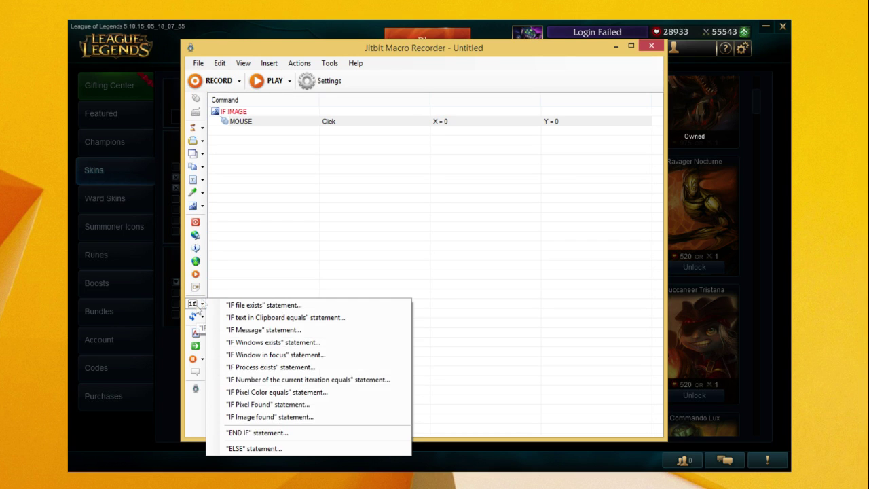
pyautogui.click(277, 417)
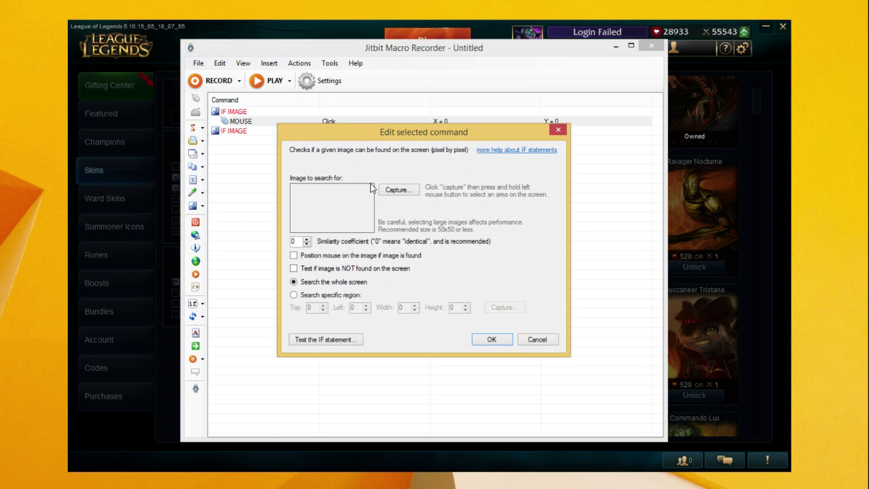
pyautogui.click(391, 190)
pyautogui.moveTo(452, 365); pyautogui.dragTo(510, 384)
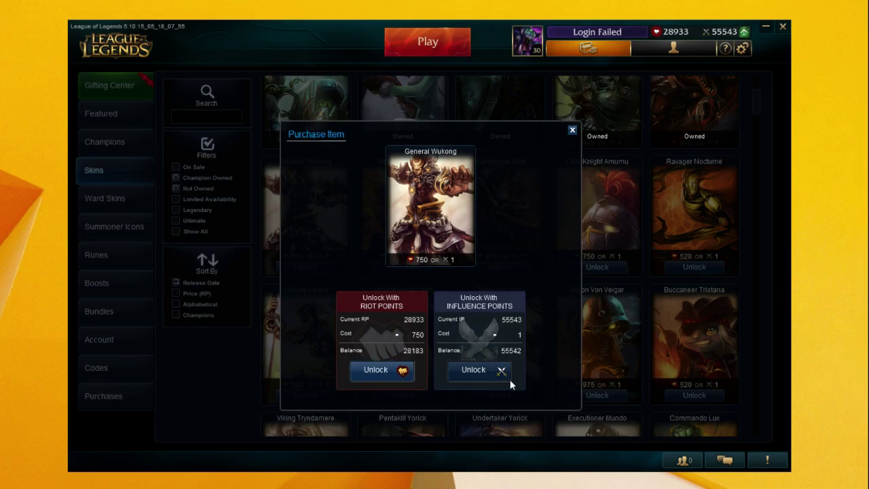
# Set the second image check's similarity coefficient to 10 and have it position the mouse on the found image
pyautogui.click(296, 241)
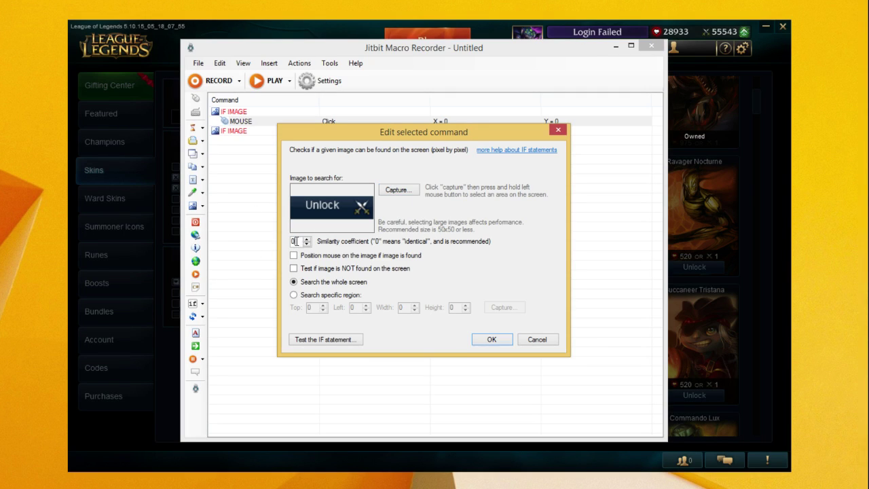
pyautogui.write('10')
pyautogui.click(294, 255)
pyautogui.click(487, 339)
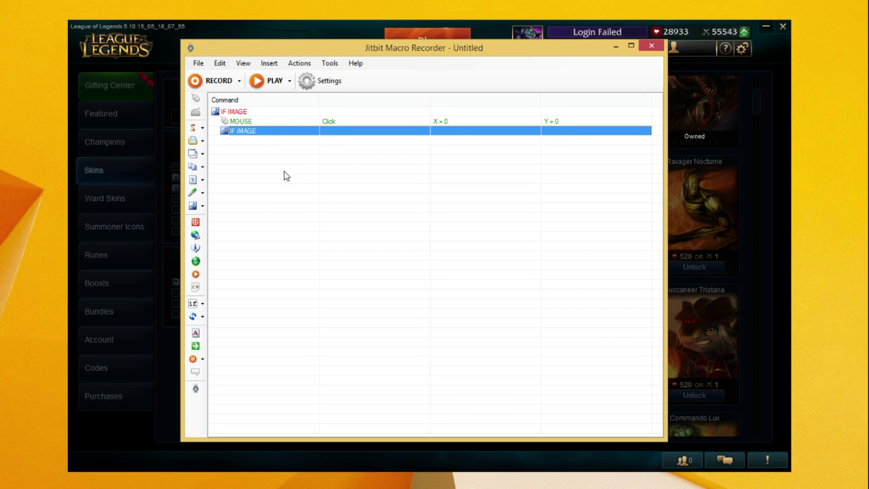
# Paste a mouse Click command below the second image check and run the macro to unlock General Wukong with Influence Points
pyautogui.hotkey('ctrl', 'v')
pyautogui.click(246, 140)
pyautogui.moveTo(450, 140); pyautogui.dragTo(409, 148)
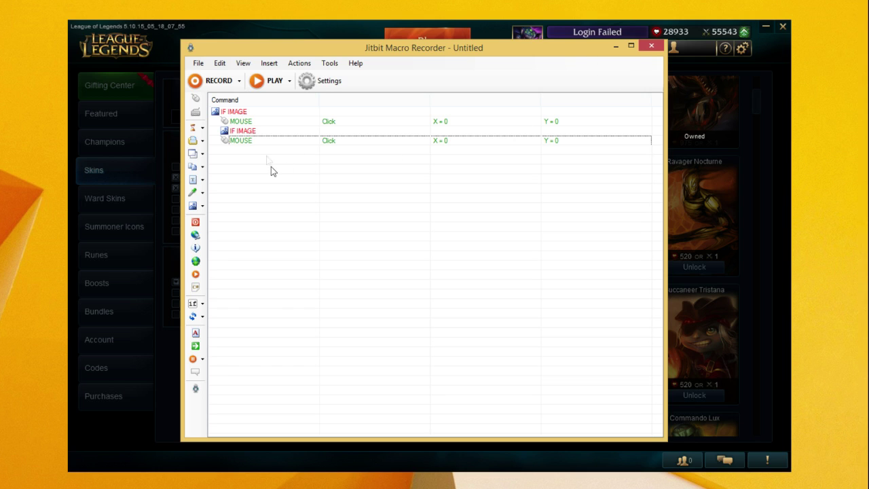
pyautogui.click(265, 83)
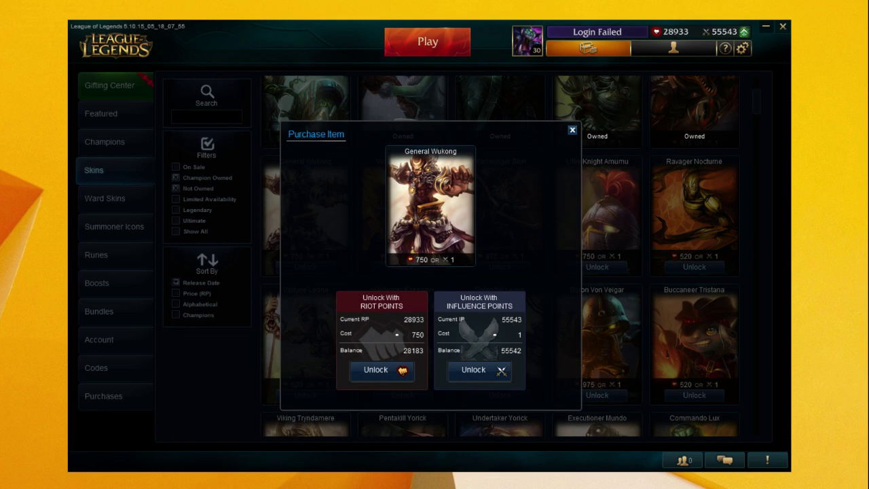
pyautogui.click(472, 374)
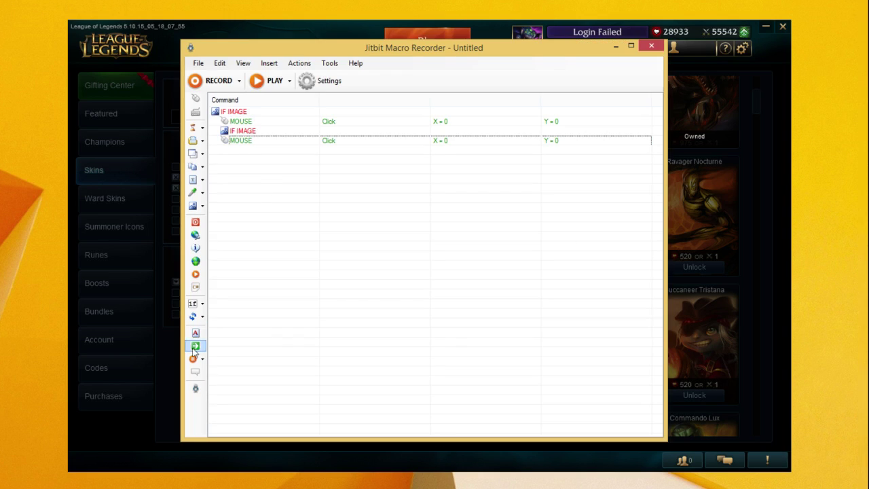
# Add a third "IF Image found" statement and capture the Done button of the Item Unlocked dialog
pyautogui.click(197, 319)
pyautogui.click(312, 416)
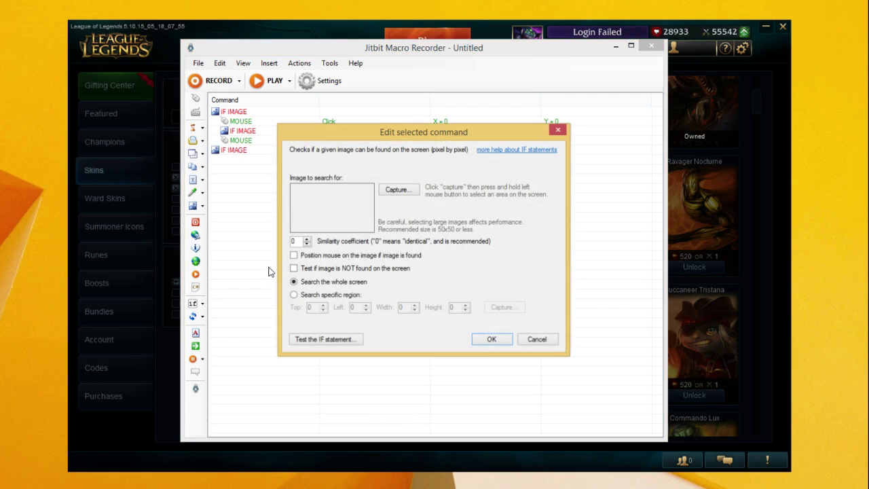
pyautogui.click(397, 192)
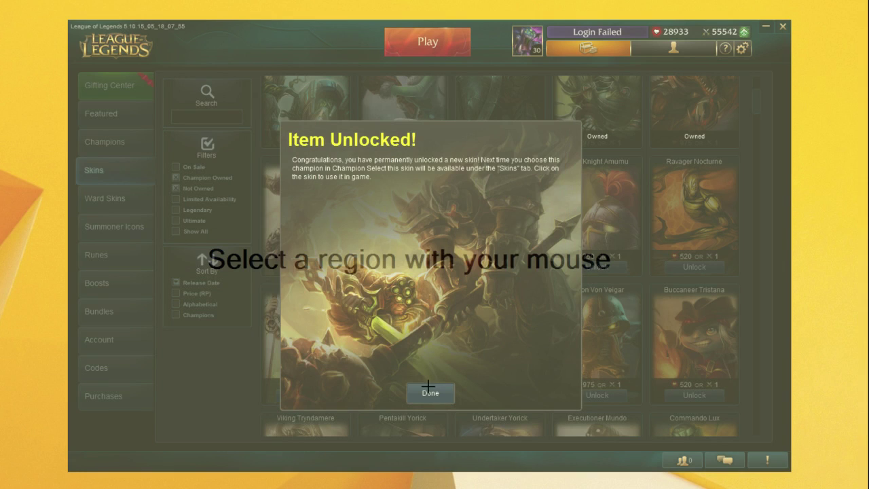
pyautogui.moveTo(409, 385); pyautogui.dragTo(450, 401)
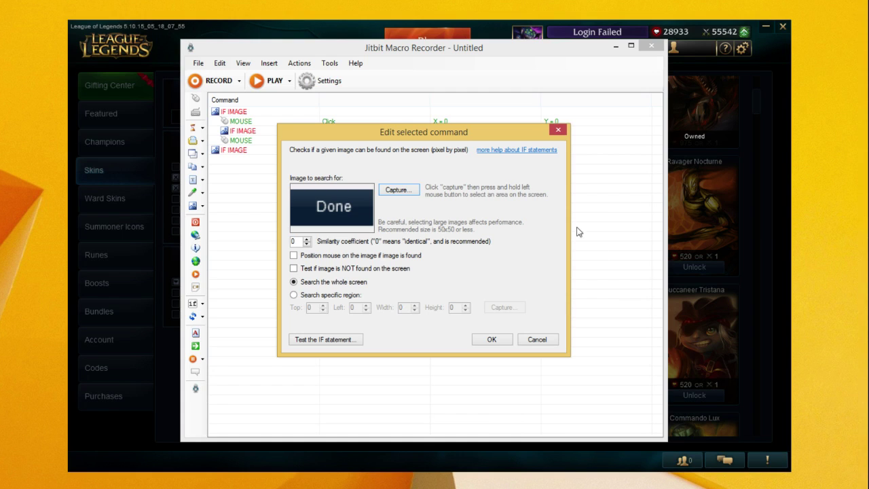
# For the Done button check, enable mouse positioning on the found image and set the similarity coefficient to 10
pyautogui.click(309, 256)
pyautogui.write('10')
pyautogui.click(485, 338)
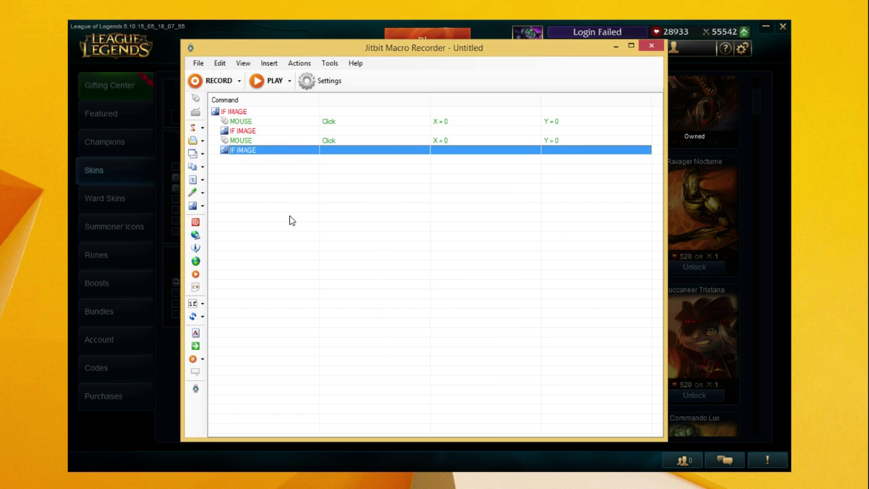
# Add a mouse Click command after the Done button check and run the complete macro
pyautogui.click(291, 220)
pyautogui.hotkey('ctrl', 'a')
pyautogui.click(295, 213)
pyautogui.click(271, 82)
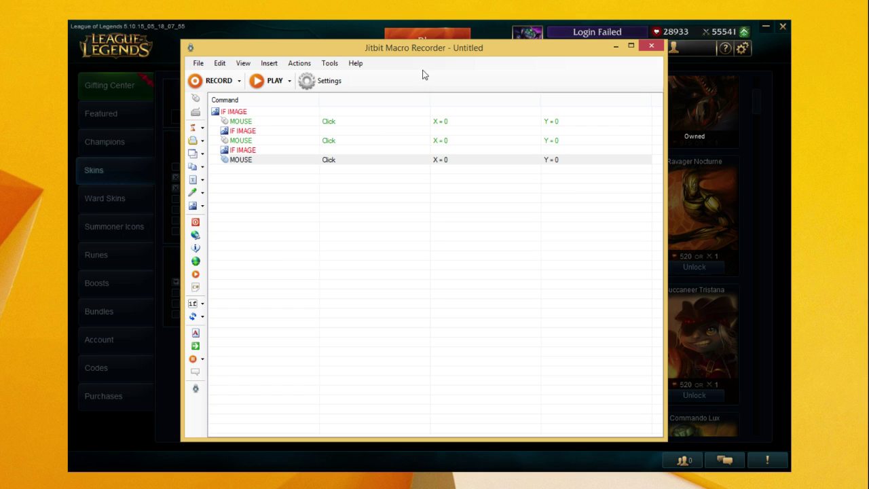
# Add a 500 millisecond Delay command and place it directly before the third IF IMAGE statement
pyautogui.click(202, 127)
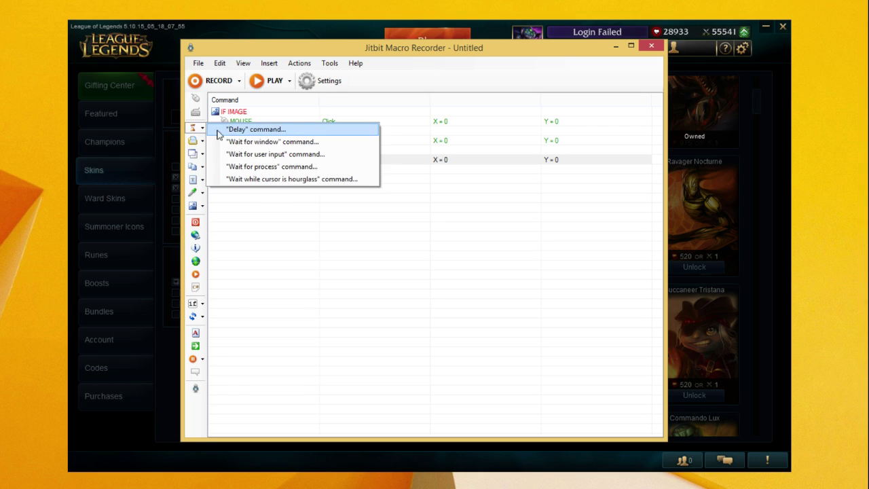
pyautogui.click(244, 128)
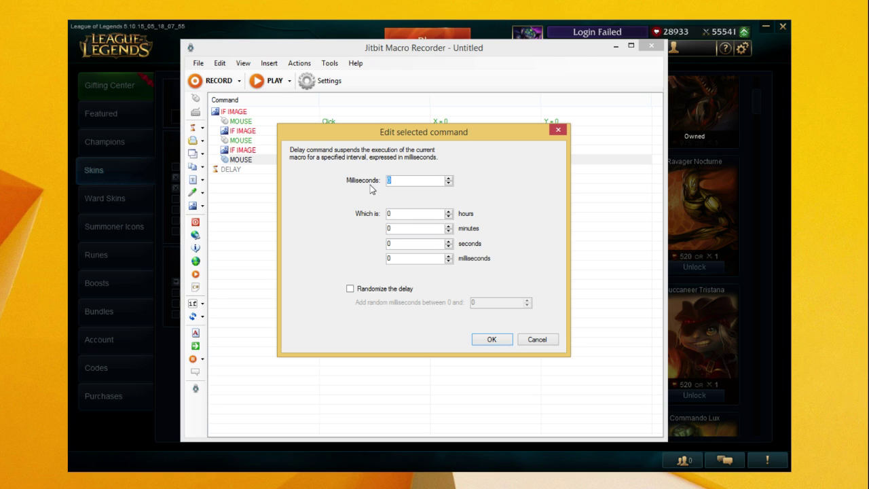
pyautogui.press('Return')
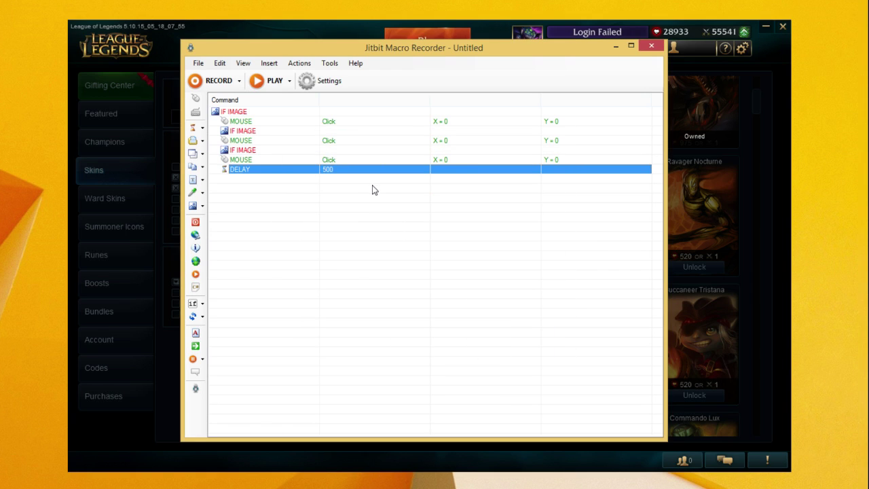
pyautogui.moveTo(237, 151); pyautogui.dragTo(238, 152)
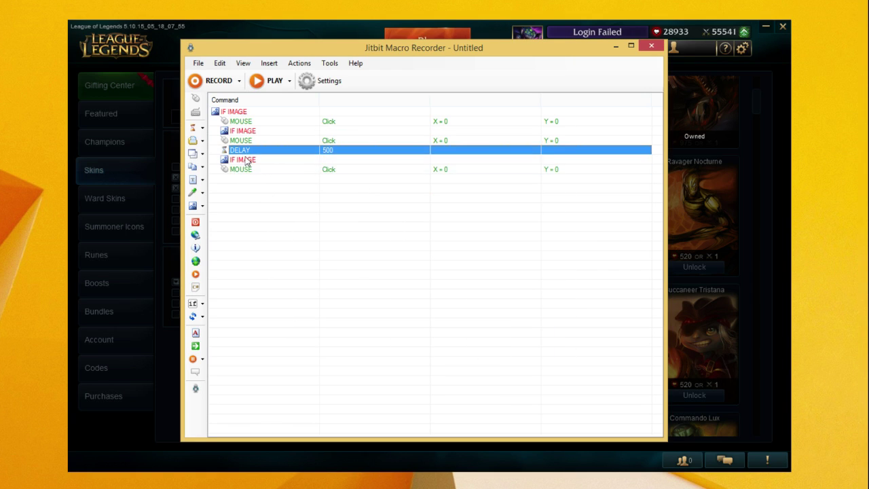
pyautogui.click(247, 160)
pyautogui.click(242, 133)
pyautogui.moveTo(247, 189); pyautogui.dragTo(242, 143)
pyautogui.click(259, 229)
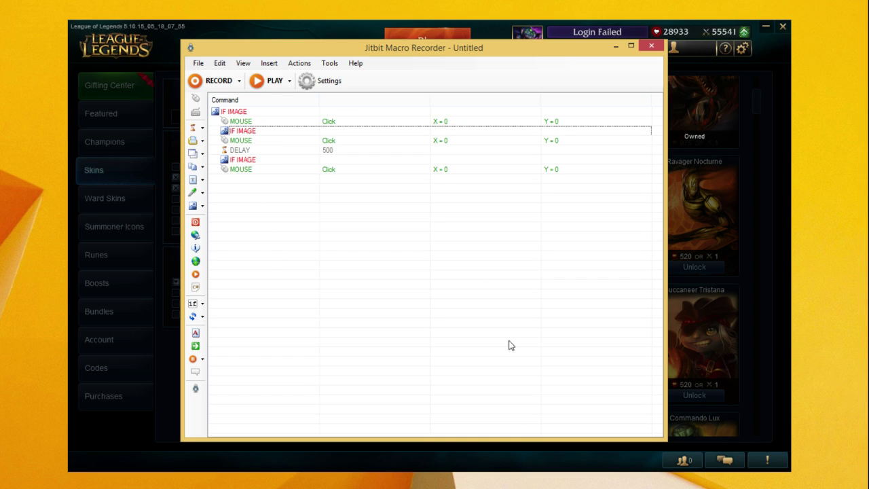
pyautogui.click(246, 150)
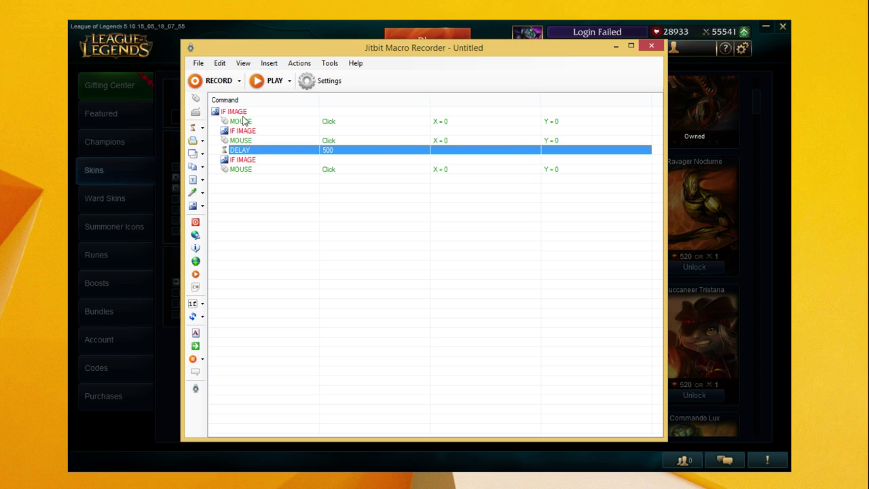
pyautogui.click(293, 241)
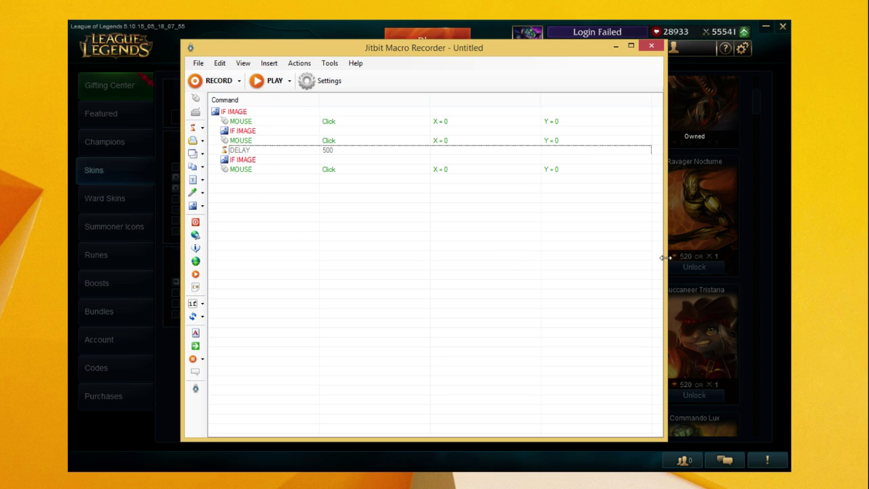
# Check the skins in the League of Legends store, then run the macro to unlock Warmonger Sion with Influence Points
pyautogui.click(737, 115)
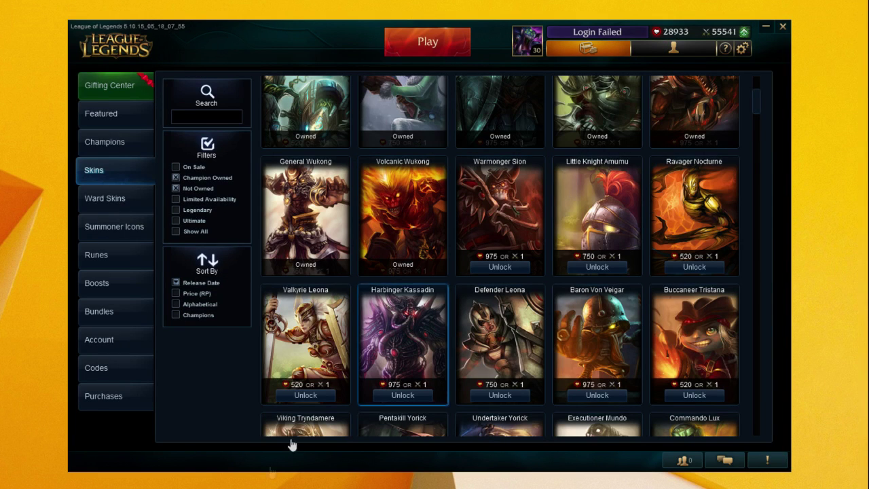
pyautogui.click(228, 487)
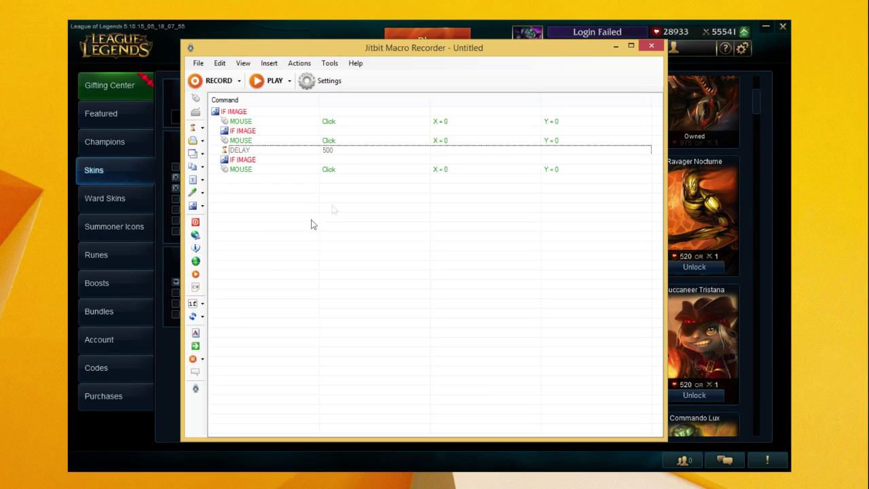
pyautogui.press('super')
pyautogui.press('super')
pyautogui.click(218, 81)
pyautogui.click(499, 267)
pyautogui.click(472, 370)
pyautogui.click(428, 393)
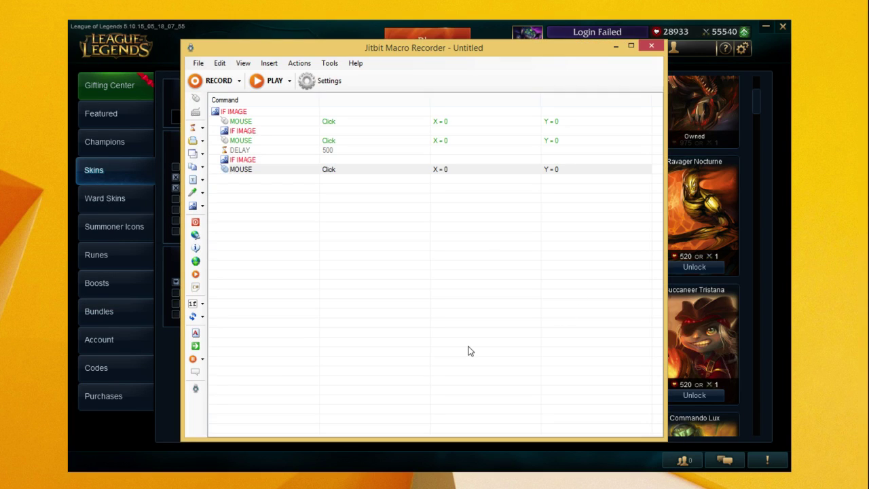
# Add a REPEAT statement set to 15 repetitions and move it to the start of the macro
pyautogui.click(256, 224)
pyautogui.click(202, 317)
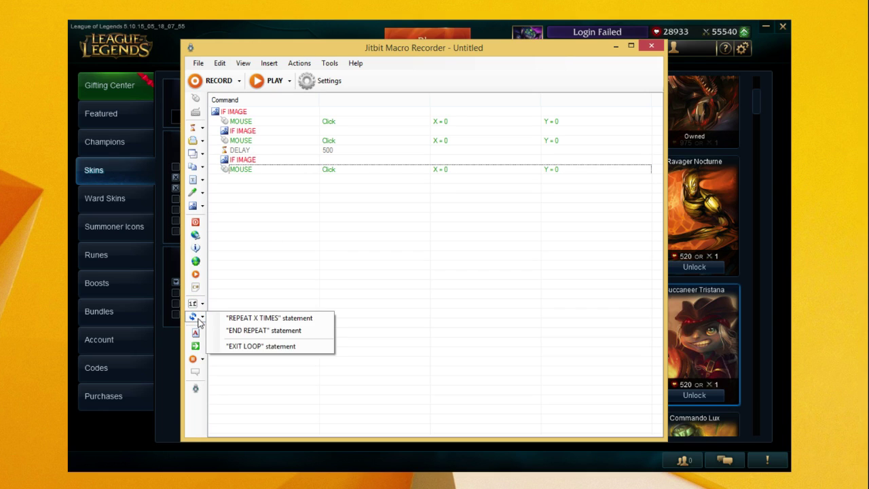
pyautogui.click(256, 319)
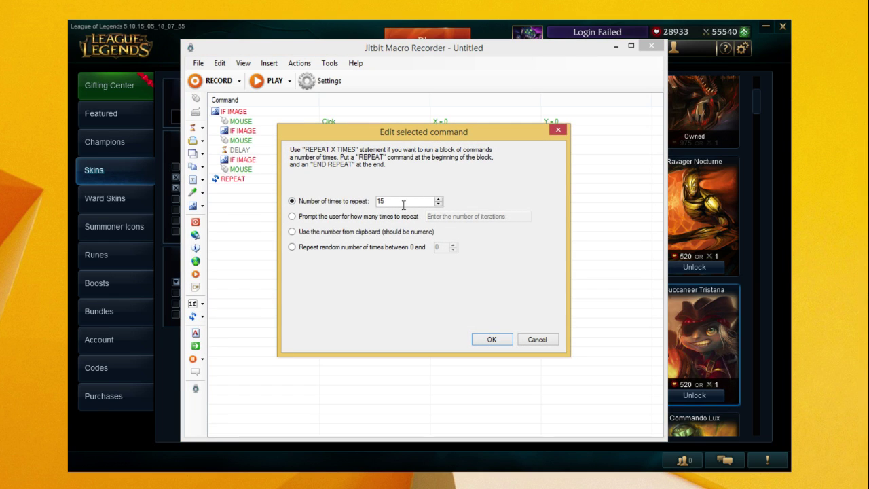
pyautogui.press('Return')
pyautogui.moveTo(245, 182); pyautogui.dragTo(247, 116)
# Close the loop by adding an END REPEAT statement after the last mouse Click command
pyautogui.click(246, 179)
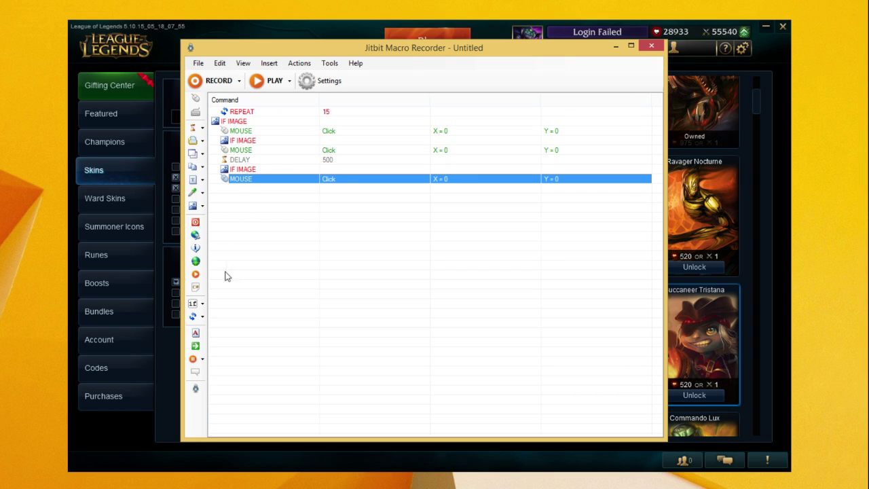
pyautogui.click(202, 316)
pyautogui.click(297, 330)
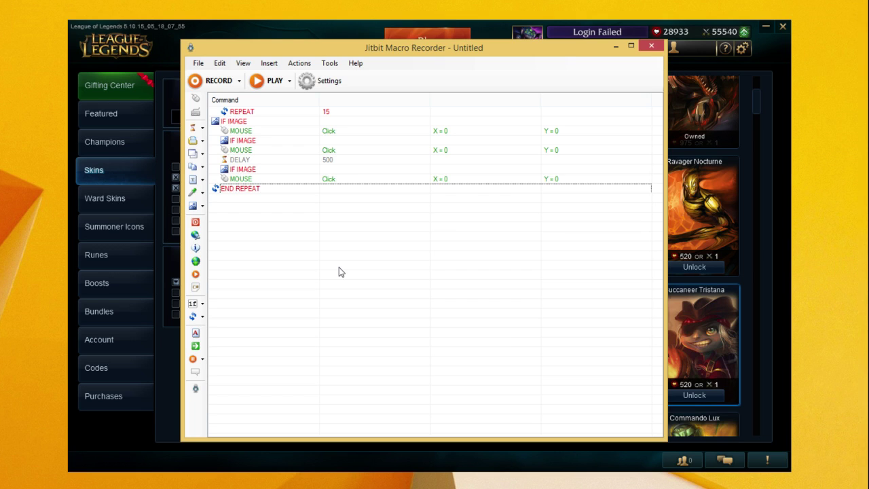
# Reload the Skins page in the League of Legends store and return to Jitbit Macro Recorder
pyautogui.hotkey('alt', 'Tab')
pyautogui.click(119, 173)
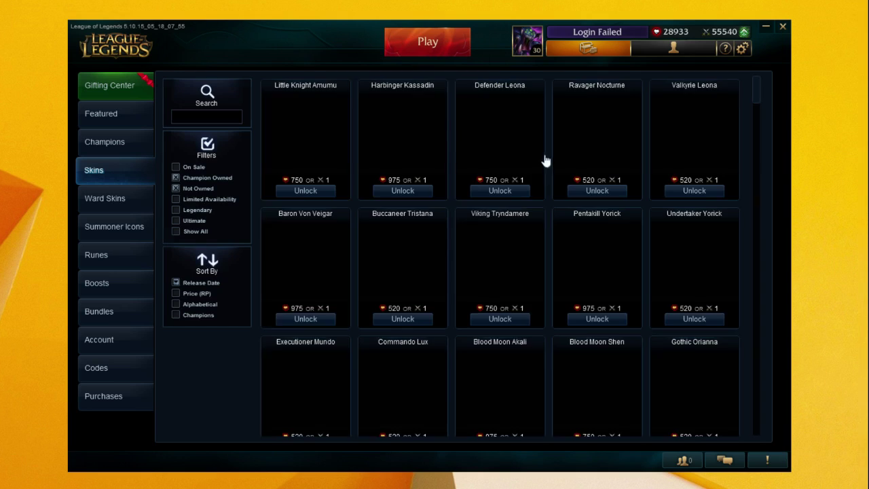
pyautogui.hotkey('alt', 'Tab')
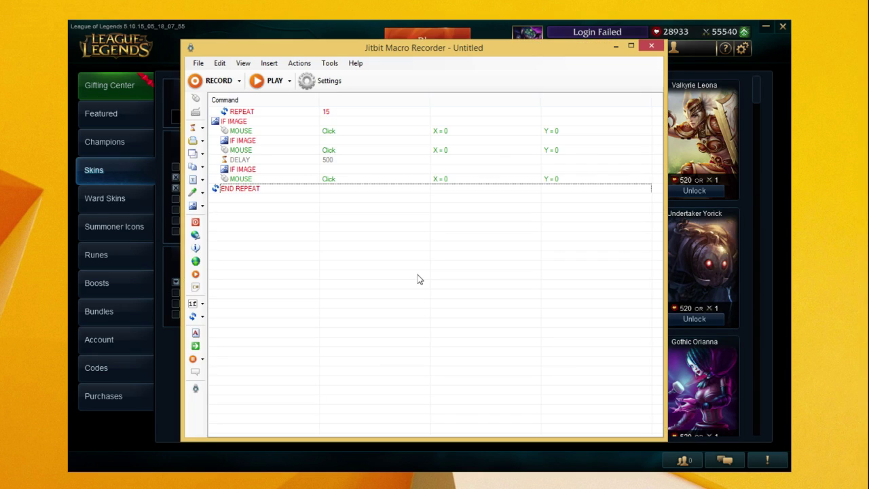
# Run the looping macro to unlock the first ten listed skins, from Little Knight Amumu to Undertaker Yorick, with Influence Points
pyautogui.hotkey('alt', 'Tab')
pyautogui.click(306, 190)
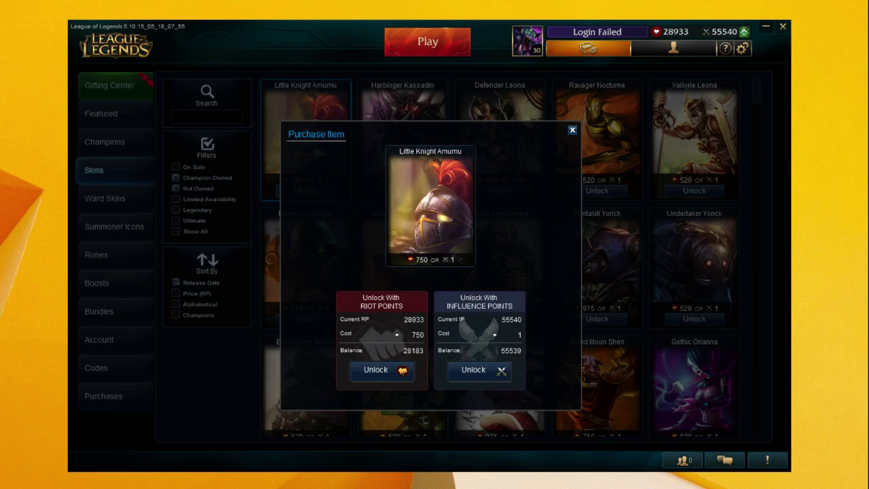
pyautogui.click(475, 372)
pyautogui.click(430, 393)
pyautogui.click(403, 190)
pyautogui.click(476, 372)
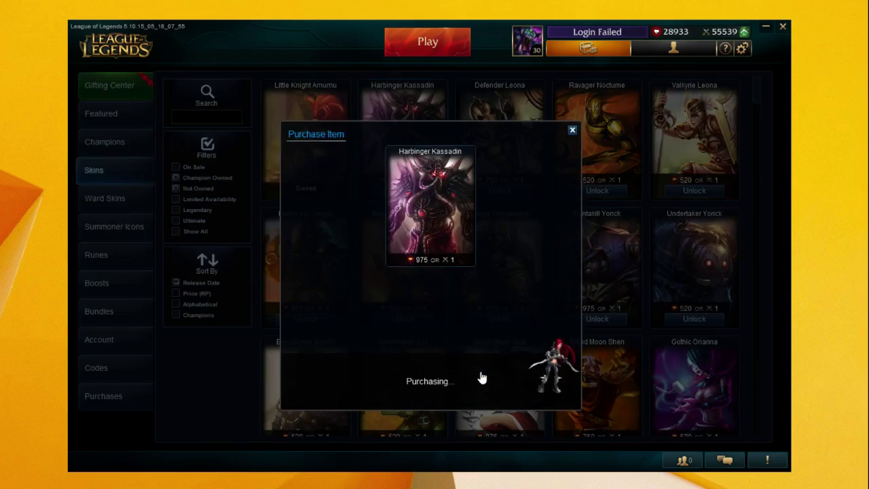
pyautogui.click(431, 393)
pyautogui.click(500, 191)
pyautogui.click(482, 377)
pyautogui.click(430, 393)
pyautogui.click(597, 190)
pyautogui.click(481, 378)
pyautogui.click(430, 393)
pyautogui.click(694, 190)
pyautogui.click(481, 378)
pyautogui.click(430, 393)
pyautogui.click(306, 319)
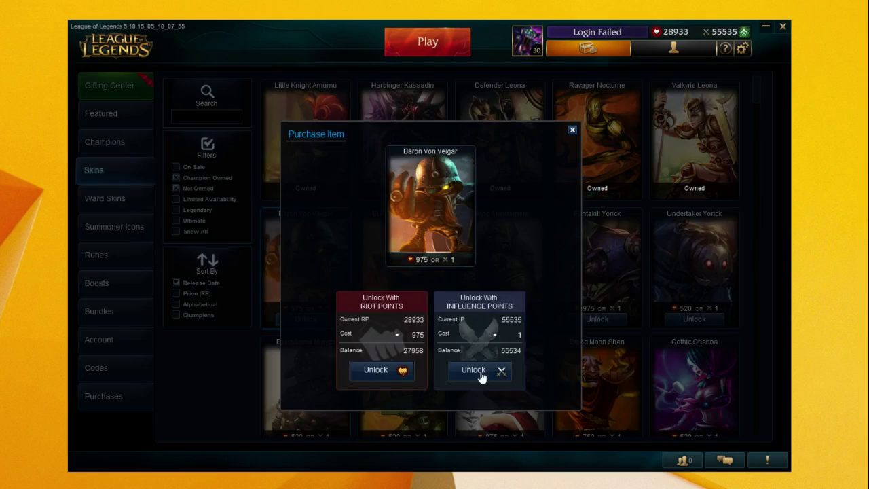
pyautogui.click(481, 378)
pyautogui.click(430, 393)
pyautogui.click(694, 318)
pyautogui.click(481, 378)
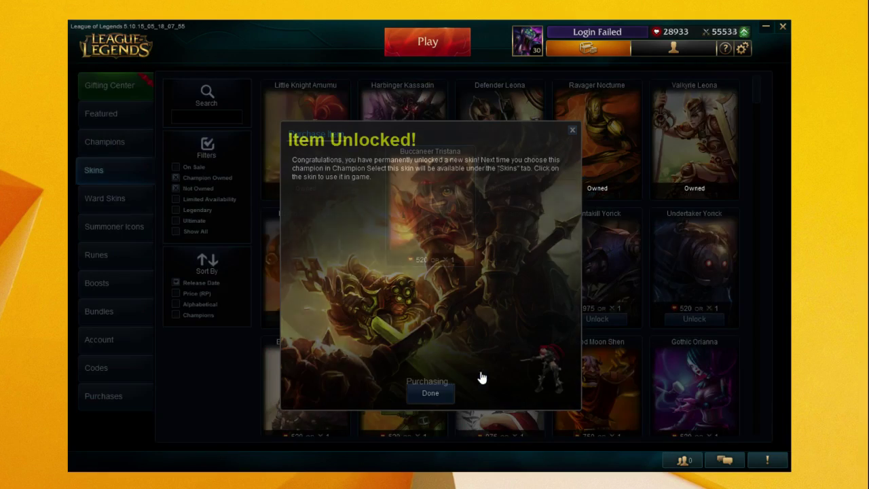
pyautogui.click(431, 393)
pyautogui.click(694, 318)
pyautogui.click(482, 377)
pyautogui.click(430, 393)
pyautogui.click(596, 318)
pyautogui.click(482, 377)
pyautogui.click(431, 393)
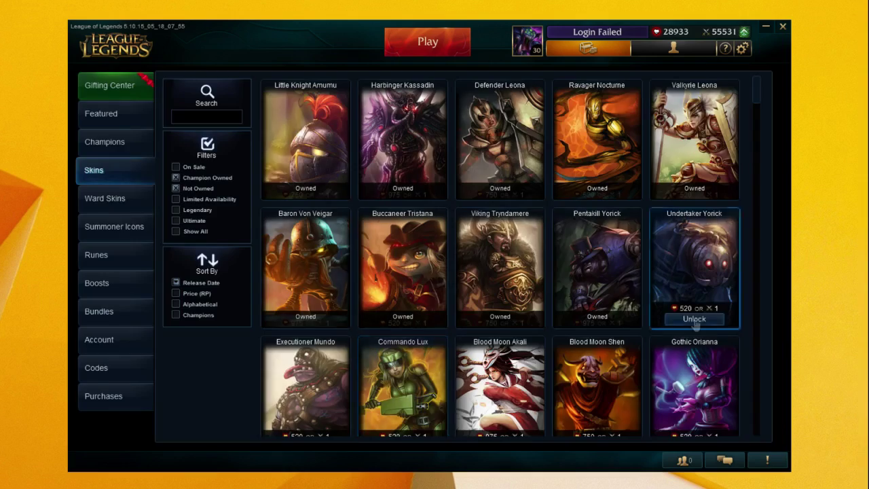
pyautogui.click(694, 318)
pyautogui.click(481, 377)
pyautogui.click(430, 393)
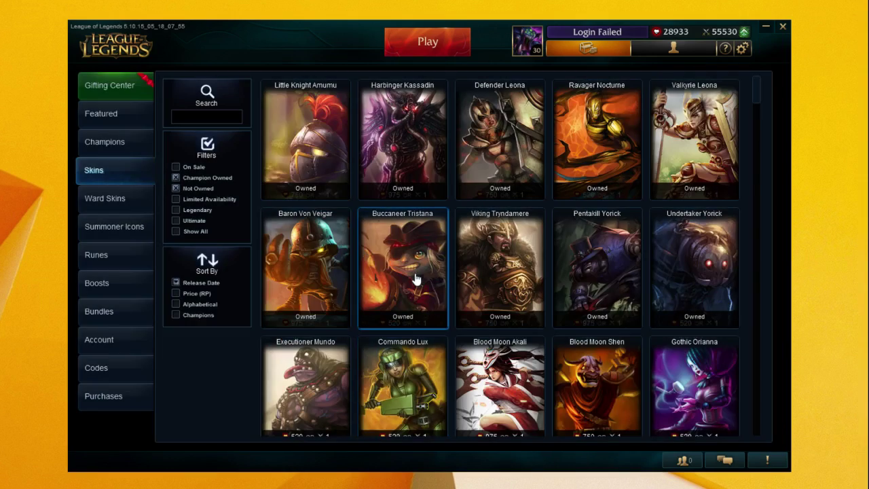